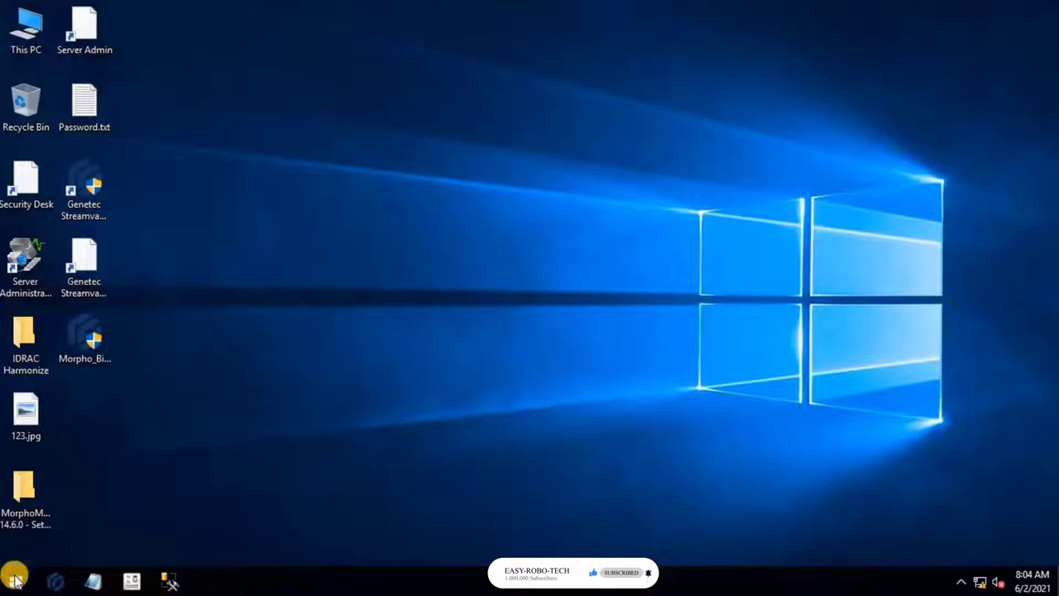
- Open Control Panel via the Start search, maximize it, and go to Administrative Tools
click(16, 582)
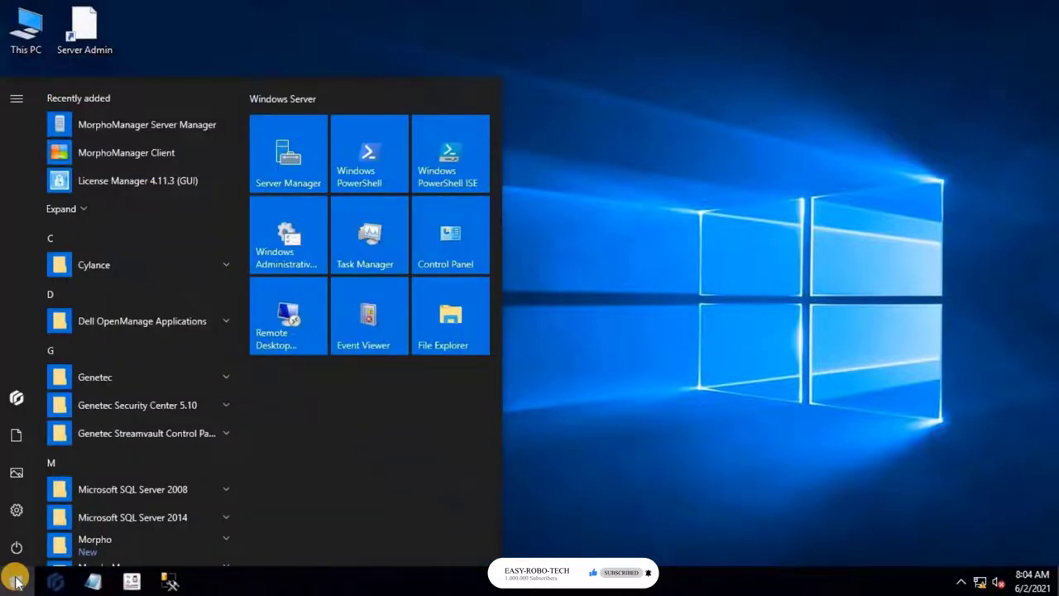
text(co)
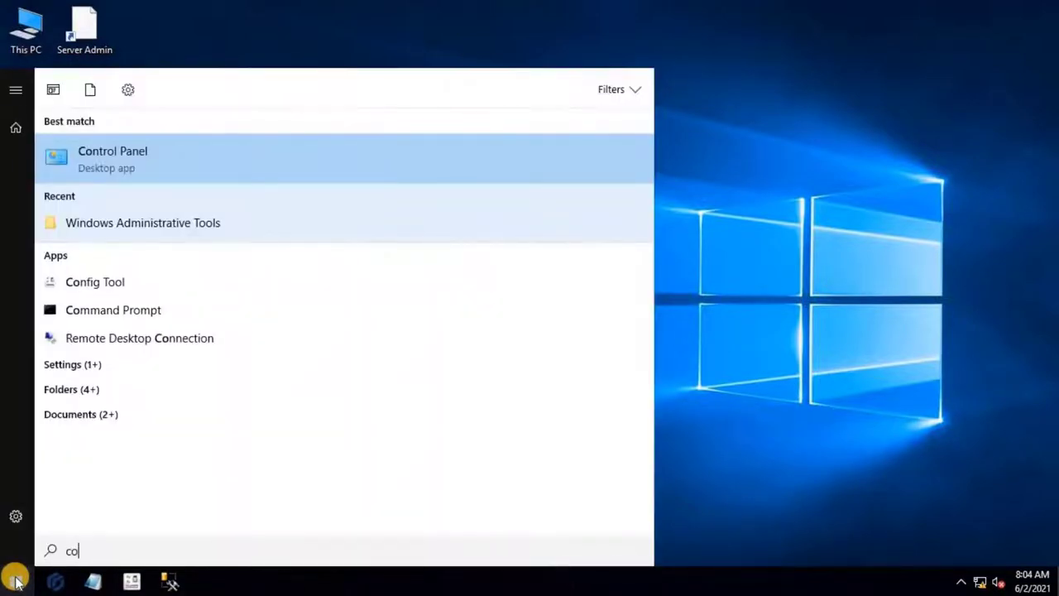
key(Return)
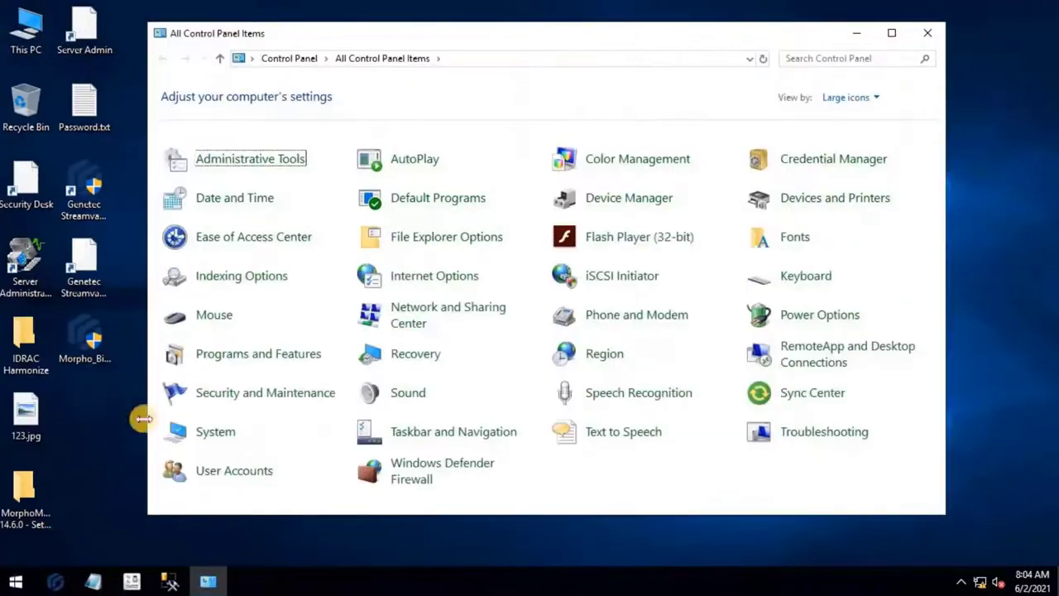
click(891, 32)
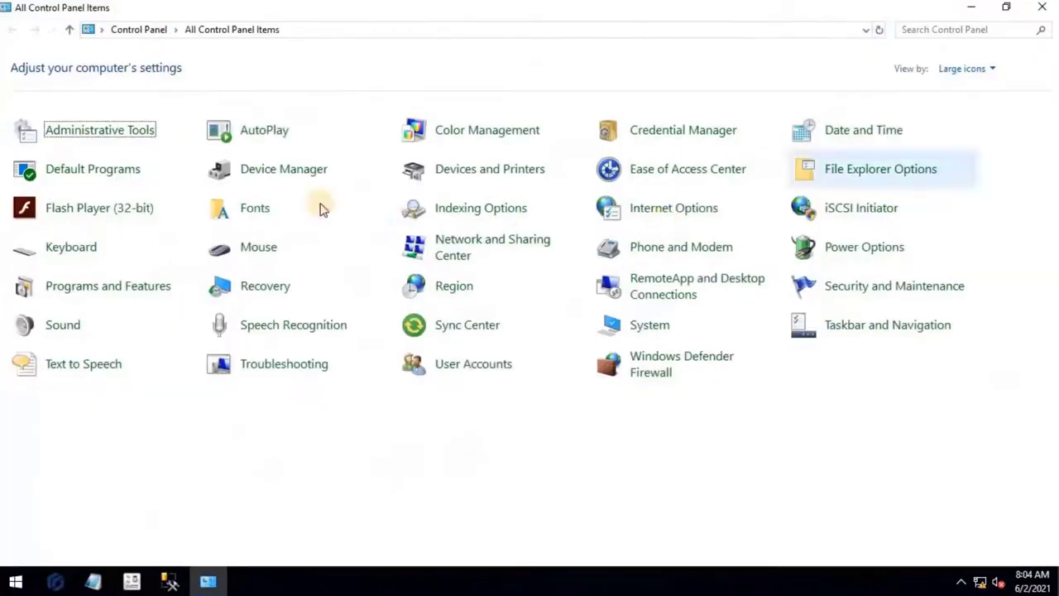
click(139, 136)
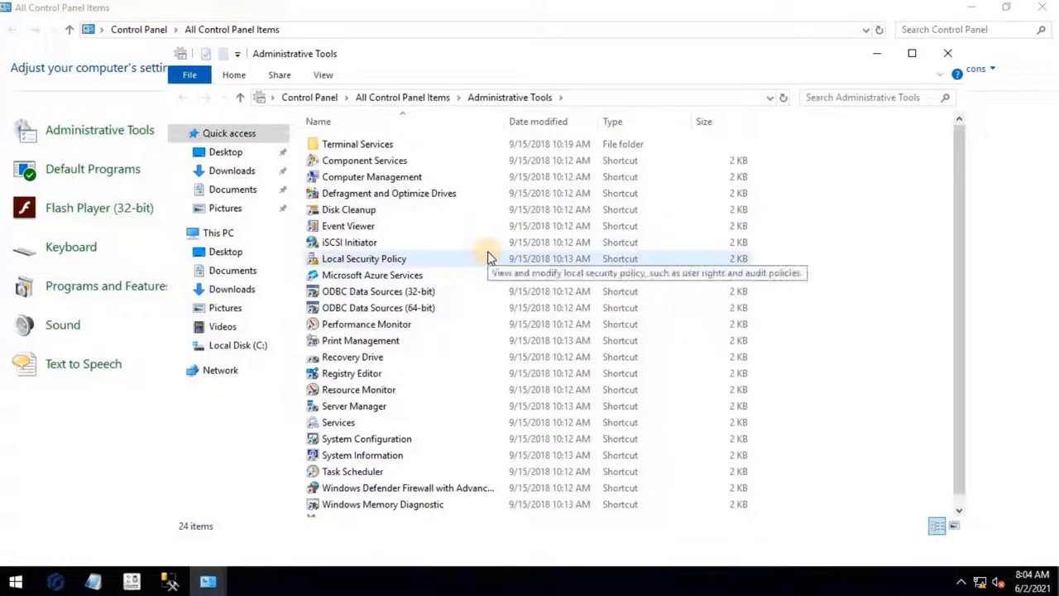
- In the 32-bit ODBC Administrator, add a new System DSN using the SQL Server driver
double_click(480, 295)
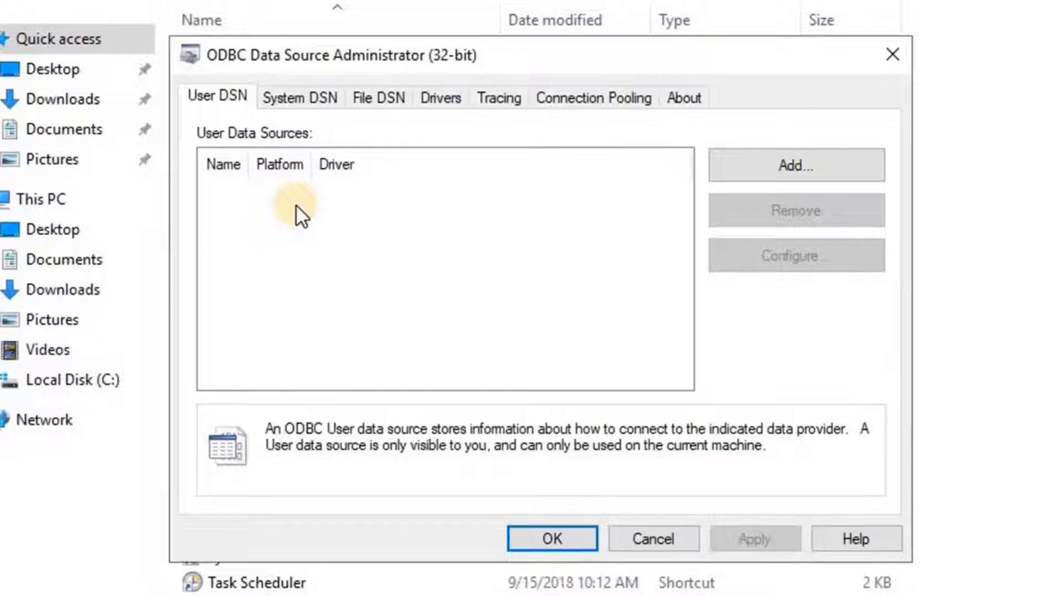
click(294, 101)
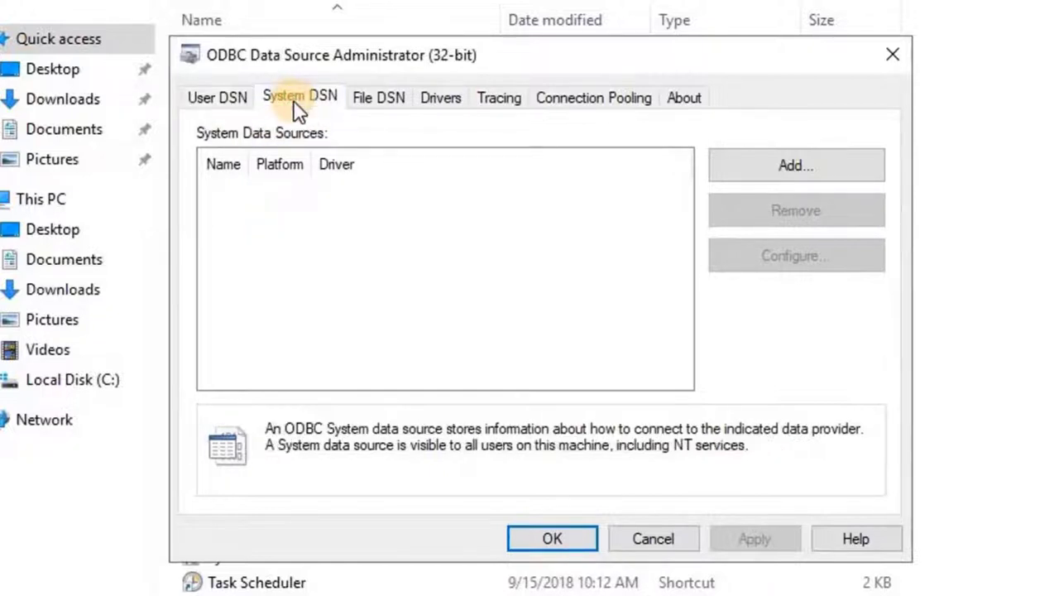
click(849, 172)
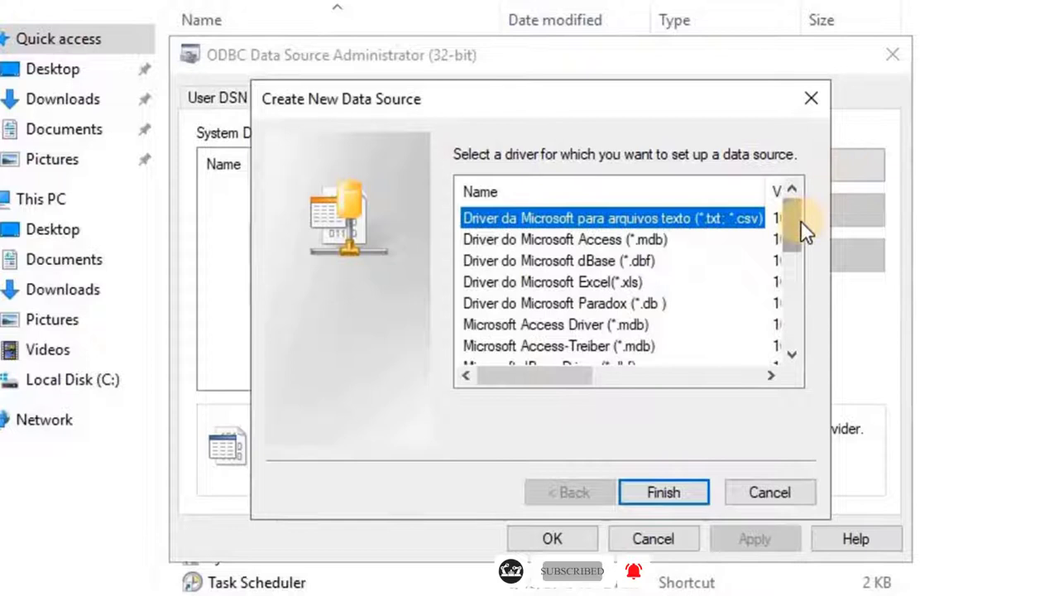
drag(801, 230, 530, 331)
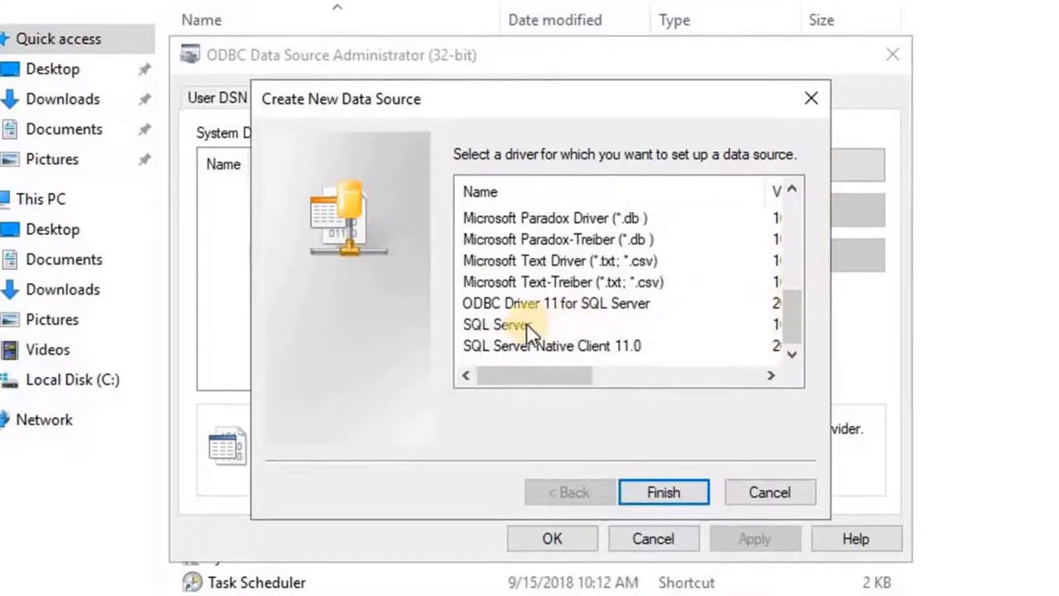
click(530, 331)
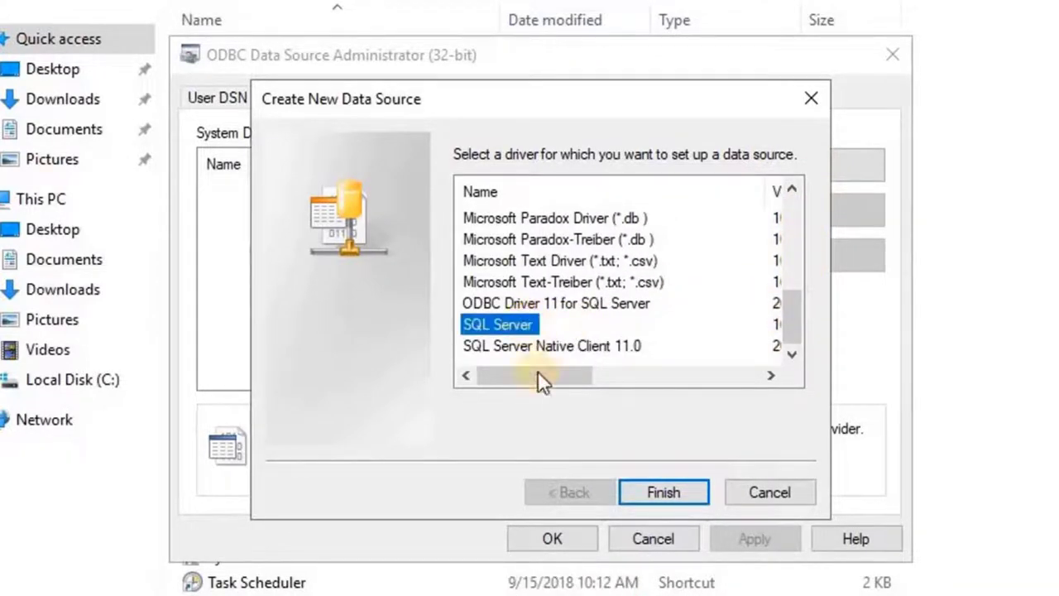
click(670, 494)
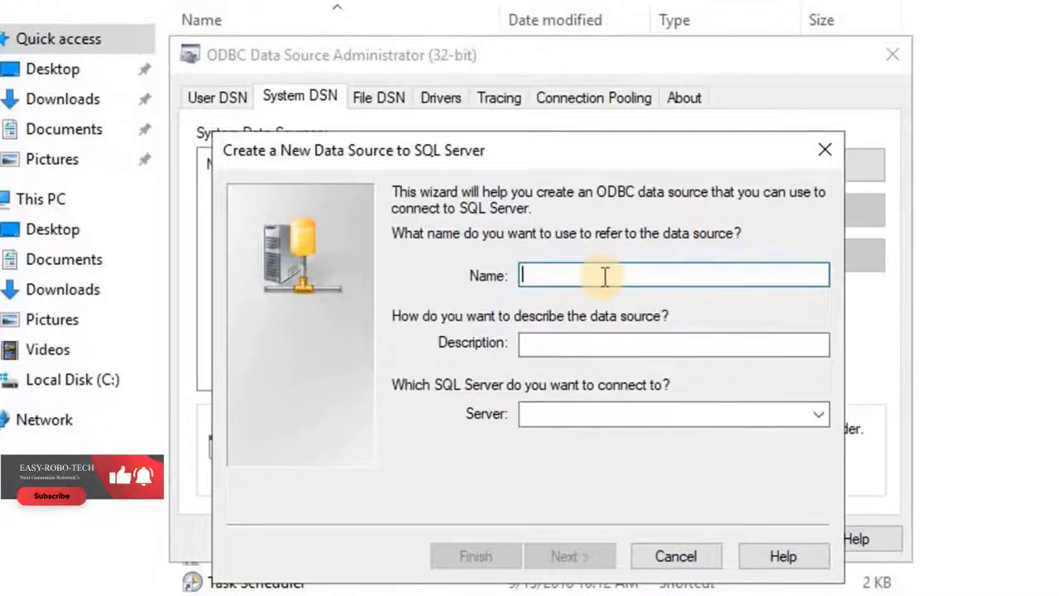
- Paste GenetecMorphoPlugin into both the Name and Description fields
click(603, 277)
text(GenetecMorphoPlugin)
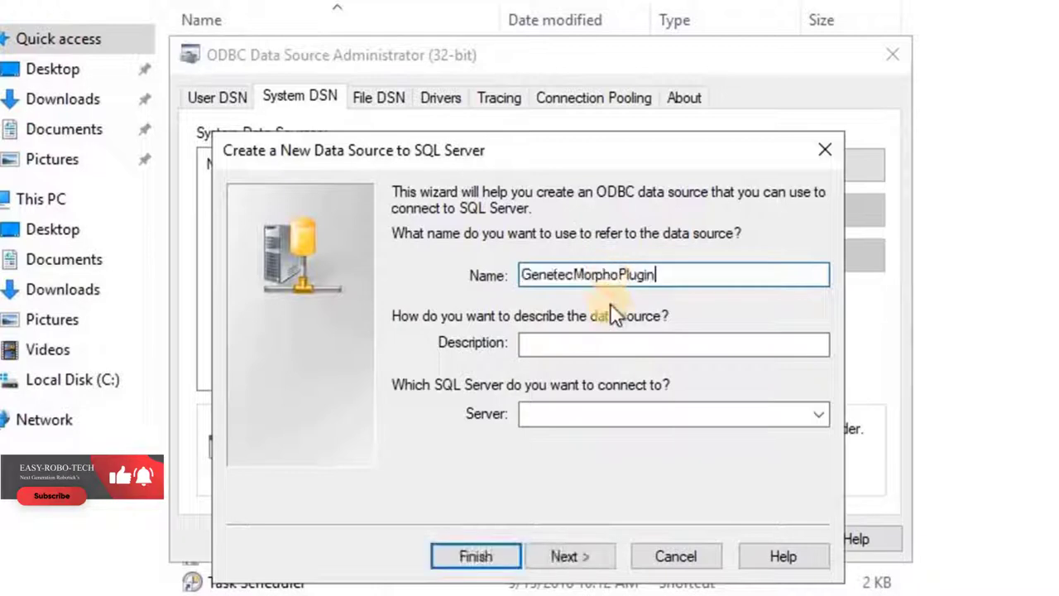
click(619, 344)
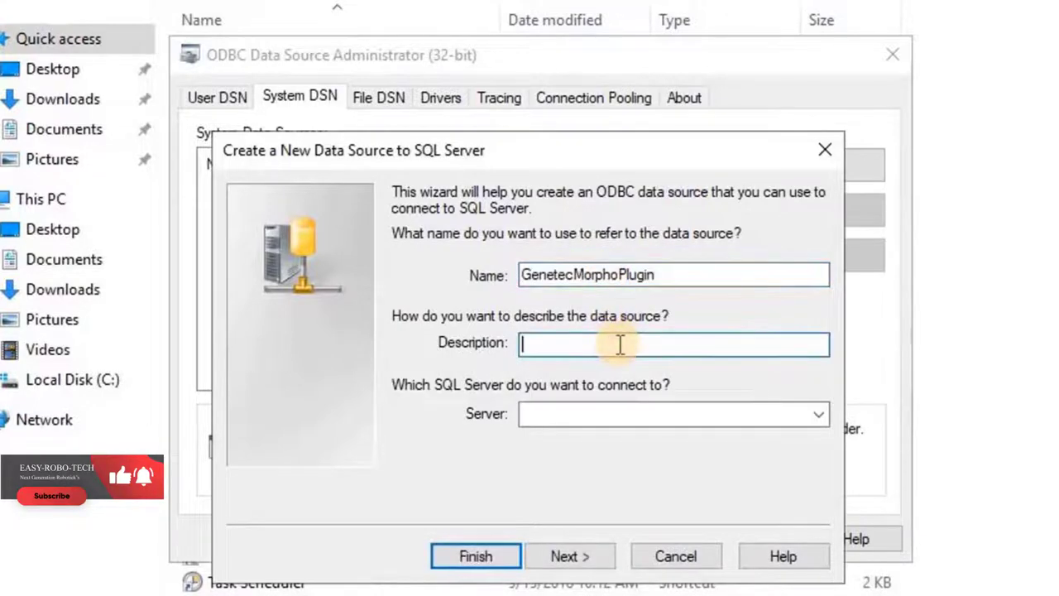
text(GenetecMorphoPlugin)
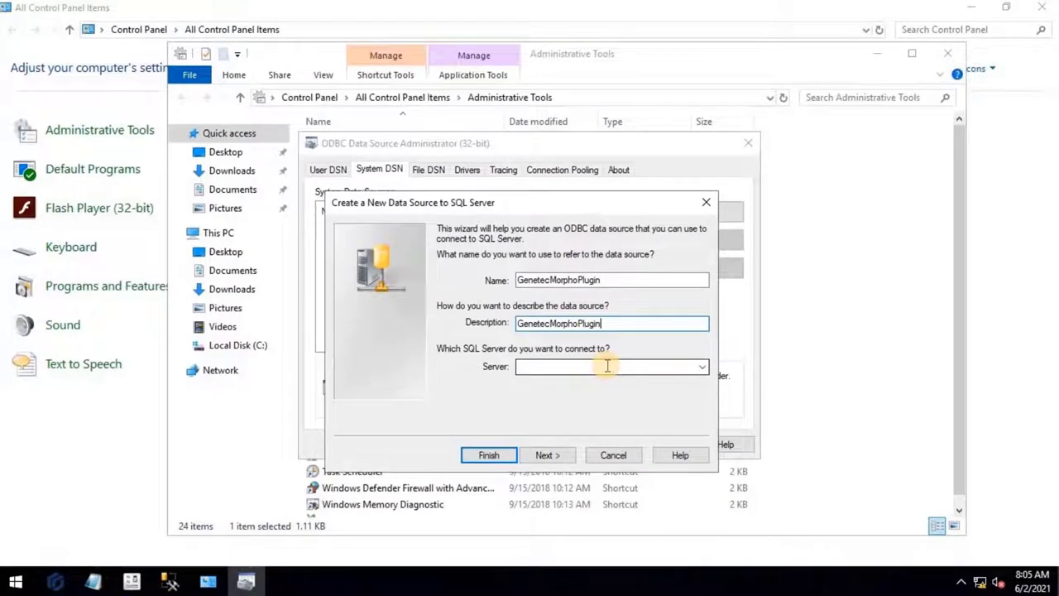
click(170, 582)
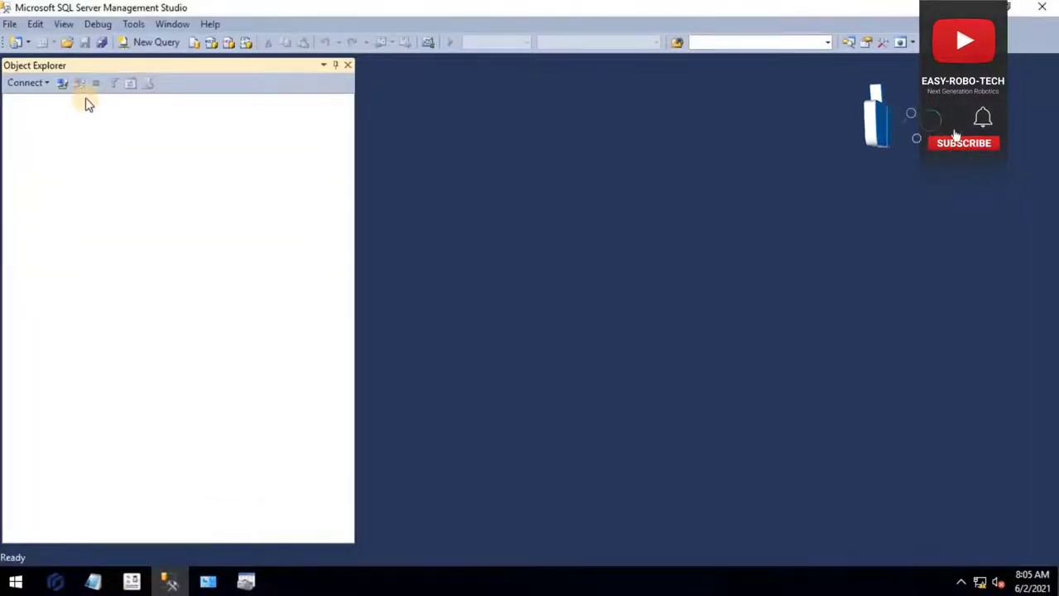
click(59, 89)
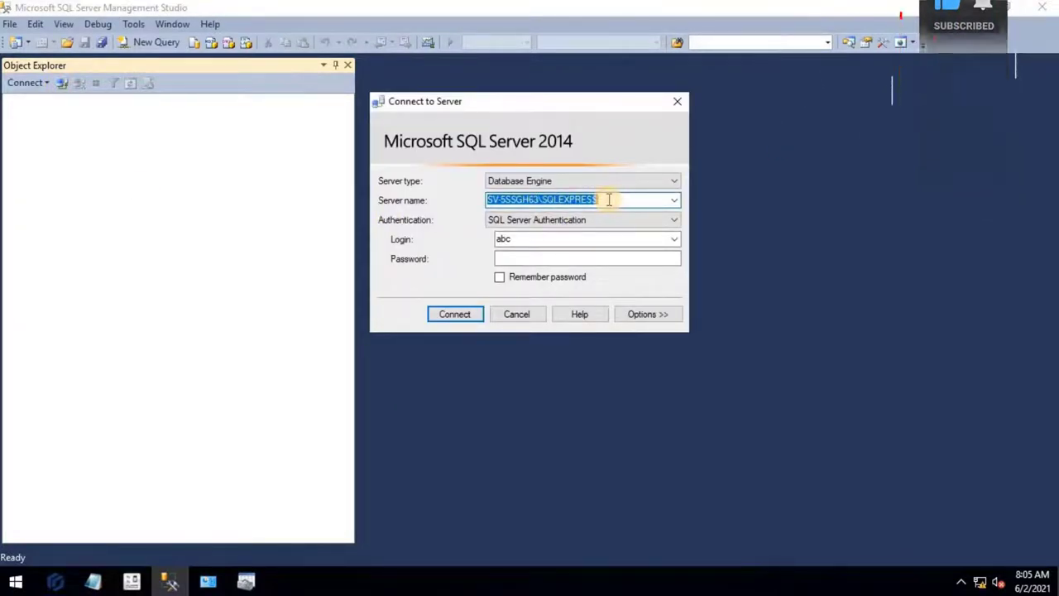
click(520, 311)
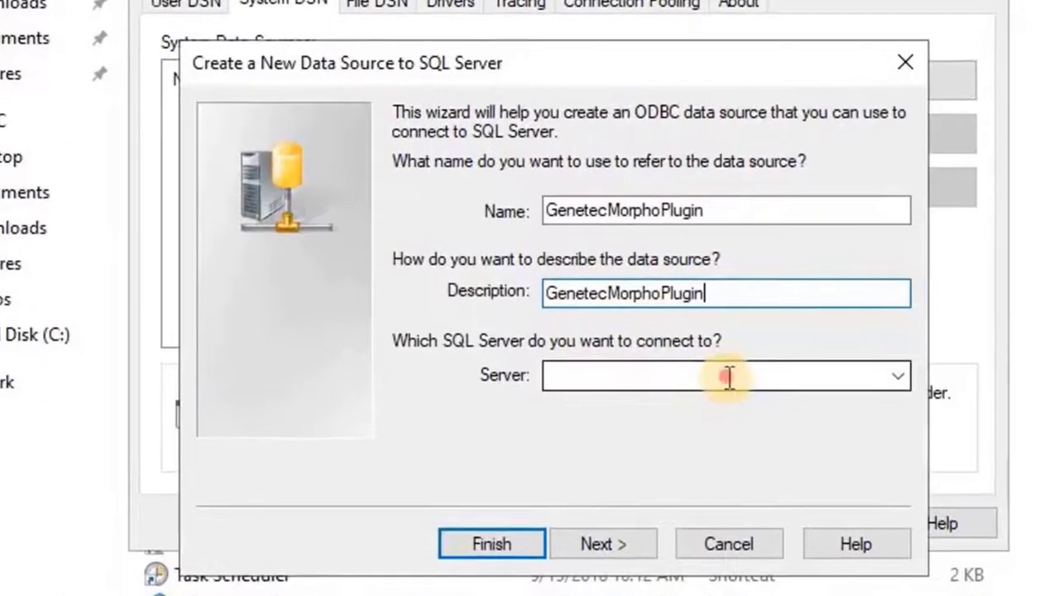
- Set the server to SV-5SSGH63\SQLEXPRESS and continue
click(683, 371)
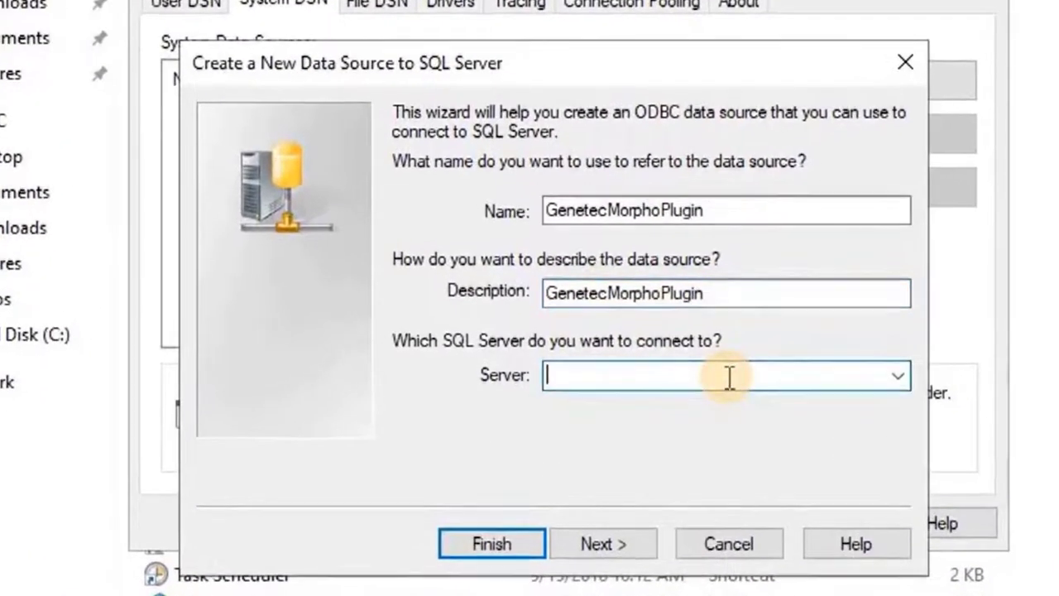
text(SV-5SSGH63\SQLEXPRESS)
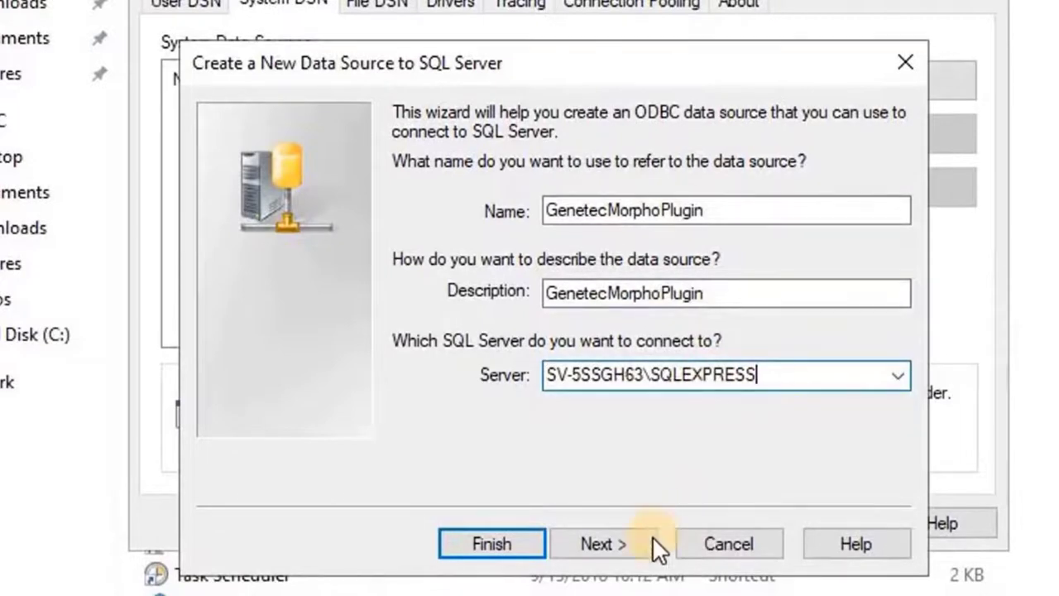
click(648, 540)
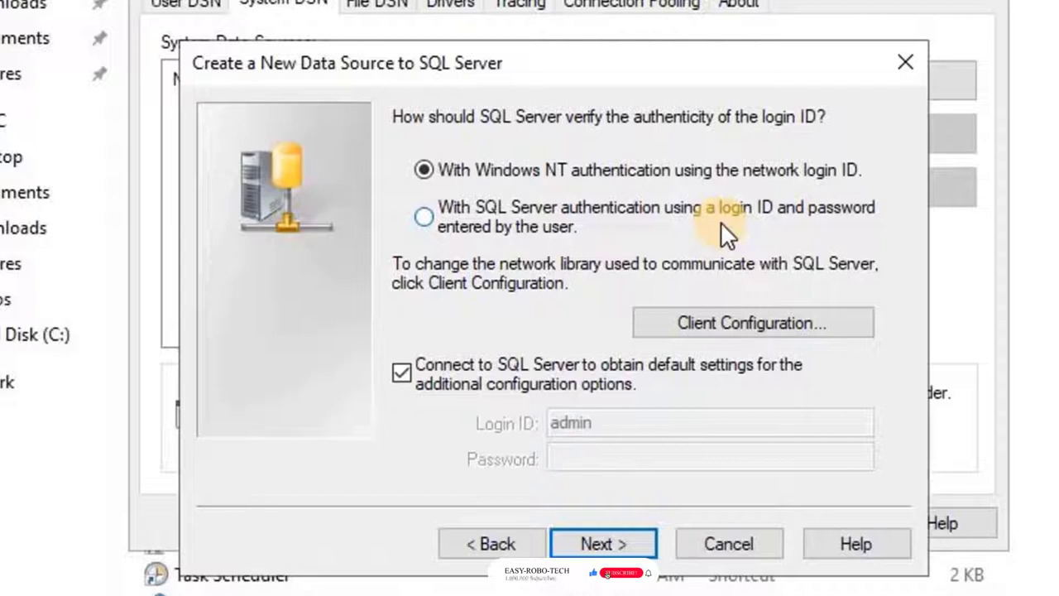
- Choose SQL Server authentication, replacing the login ID 'admin' and entering the password
click(423, 216)
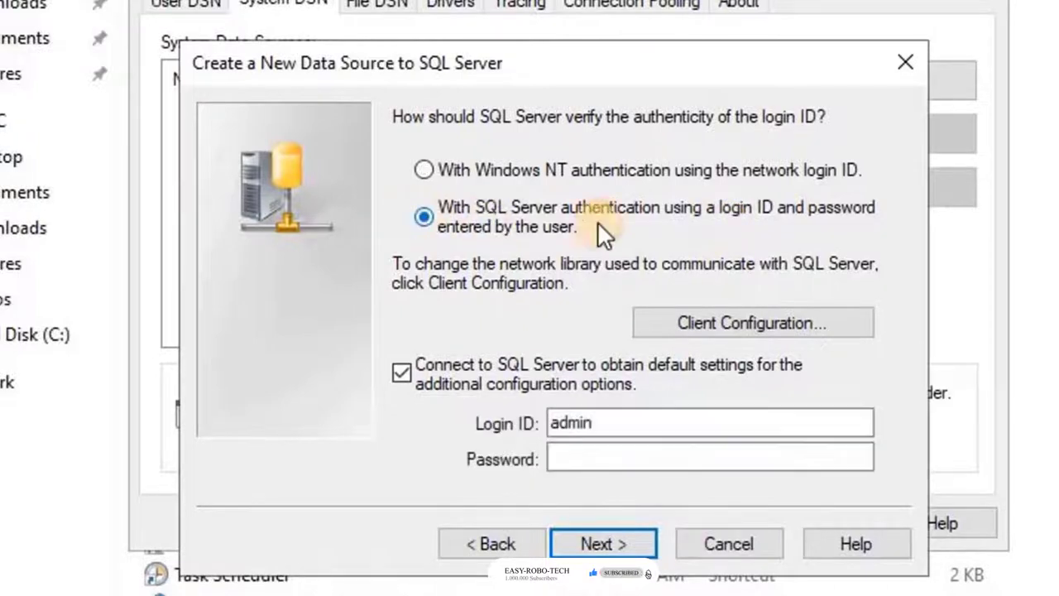
click(670, 421)
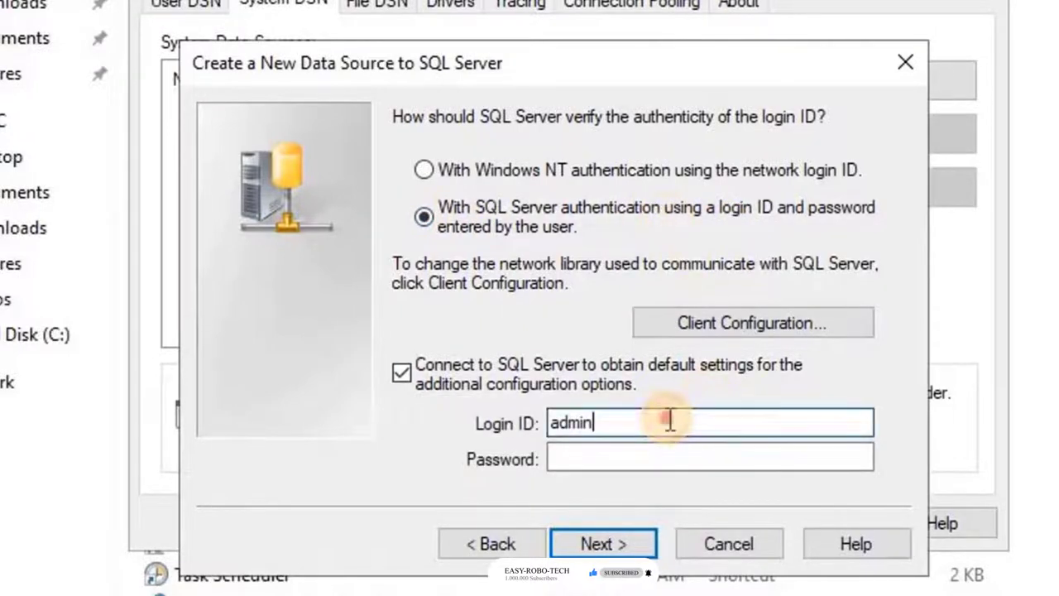
drag(667, 418, 513, 418)
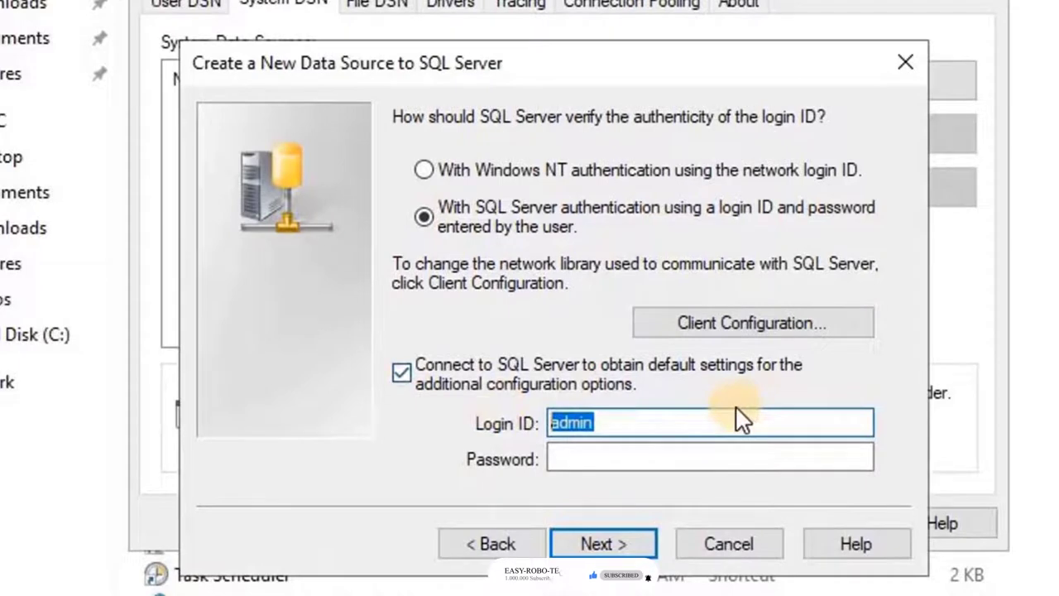
text(abc)
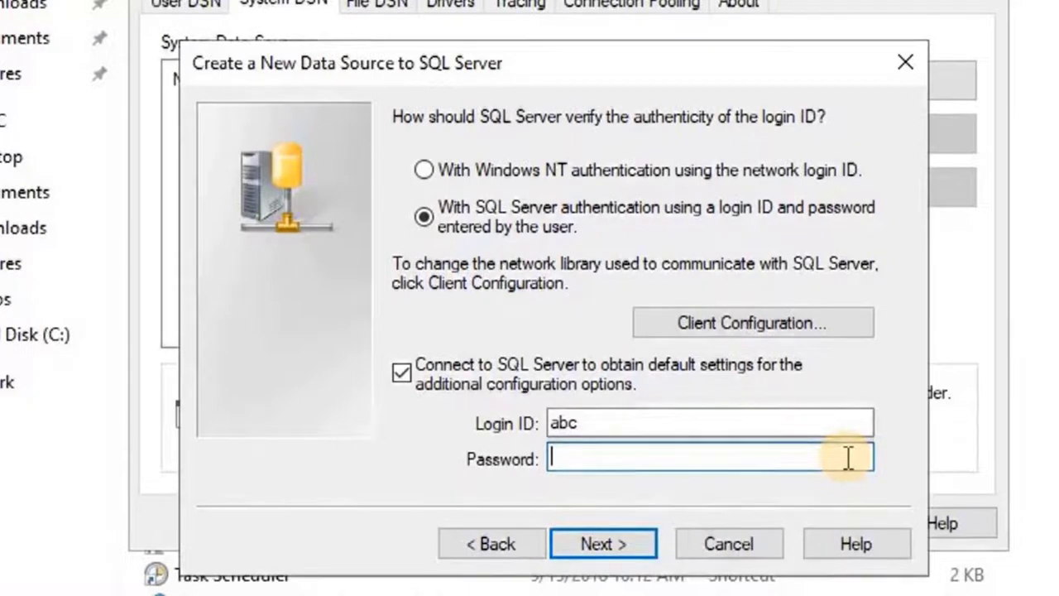
key(ctrl+v)
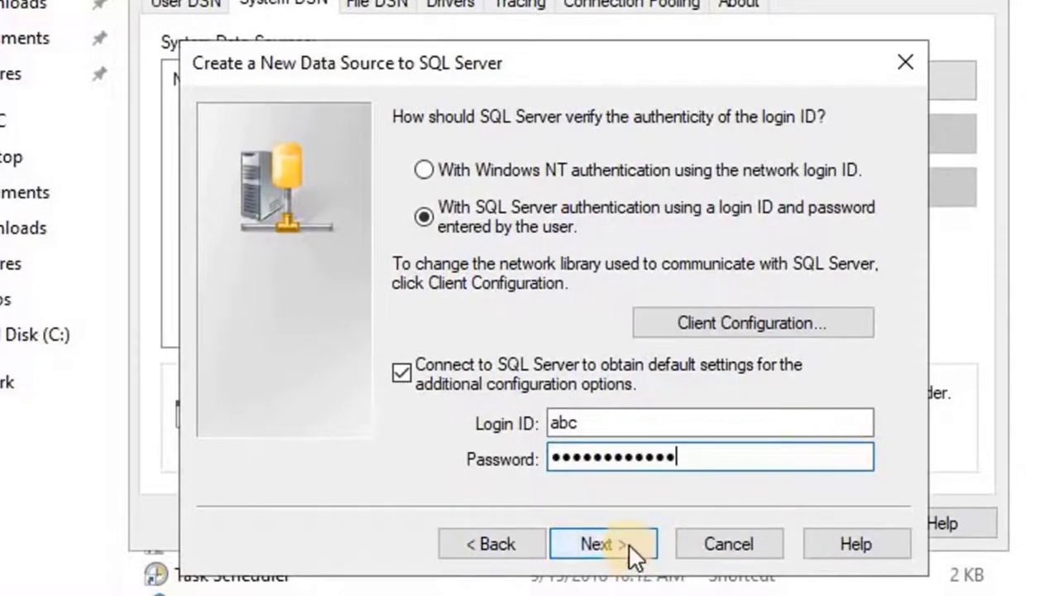
- Change the data source's default database to MorphoBiometricsplugin
click(629, 543)
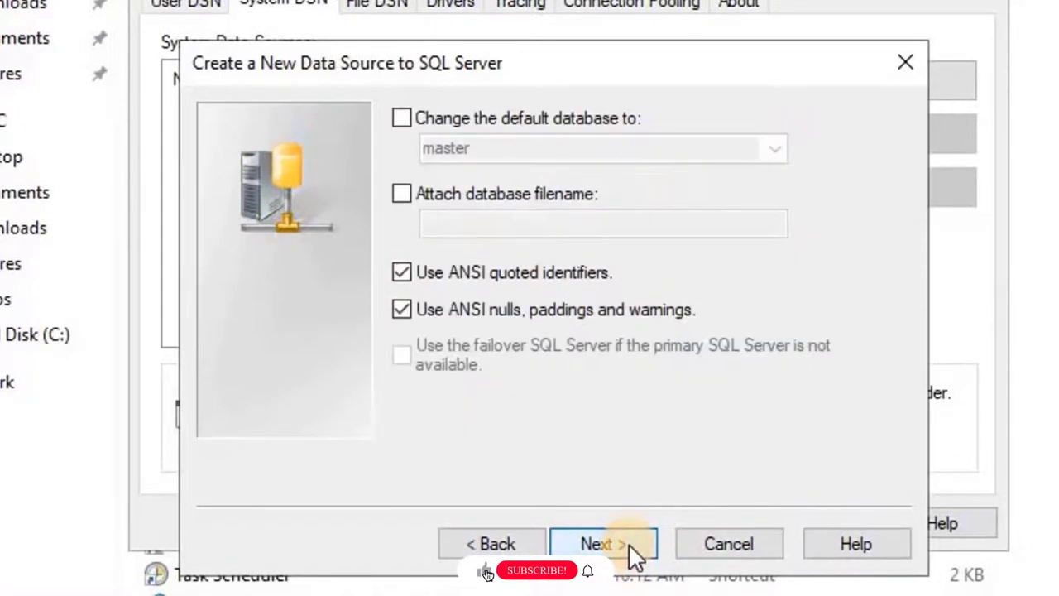
click(401, 121)
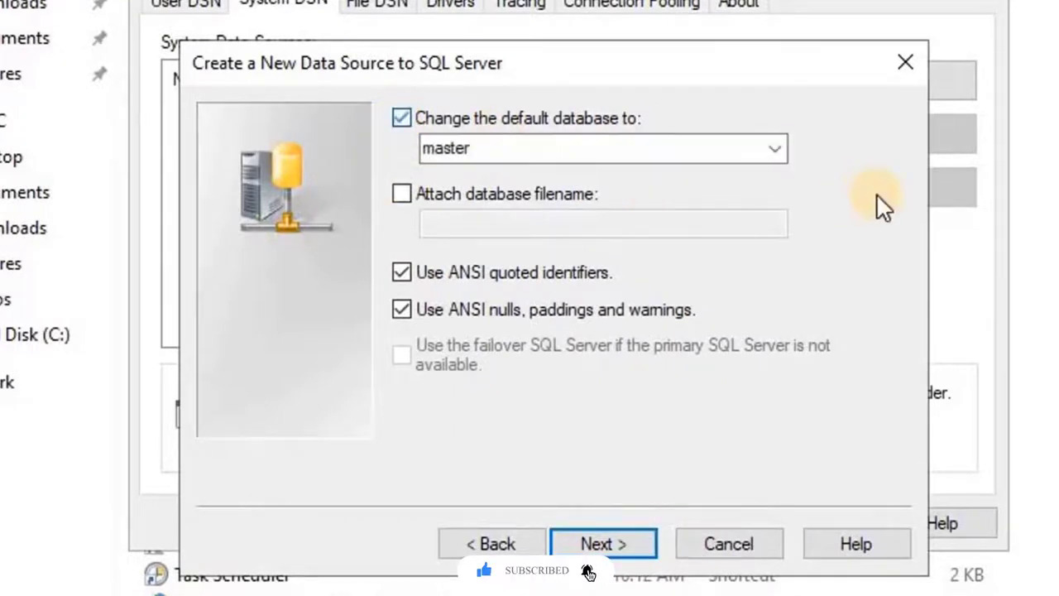
click(781, 149)
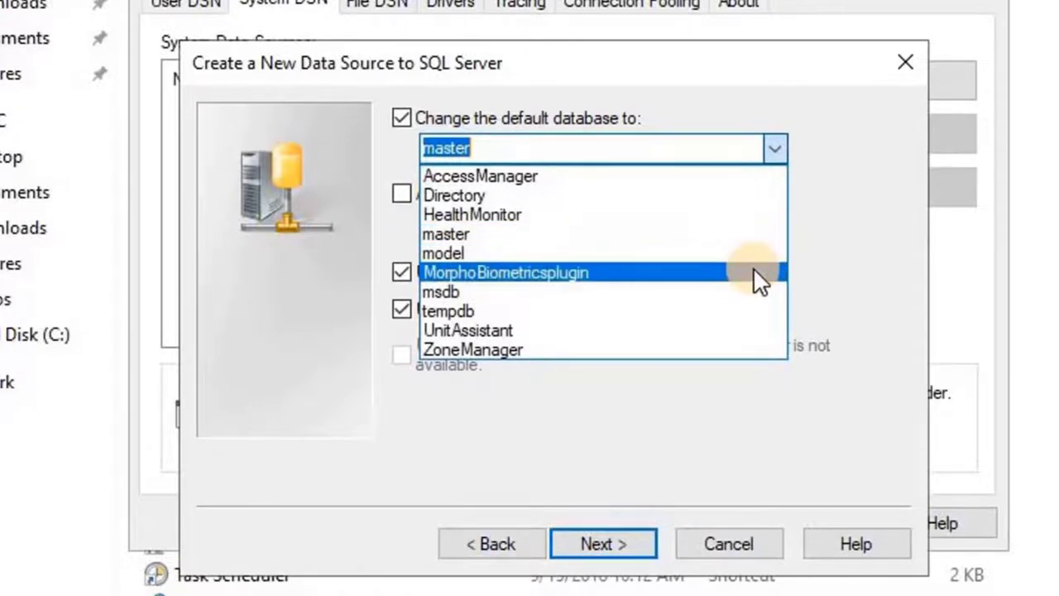
click(760, 275)
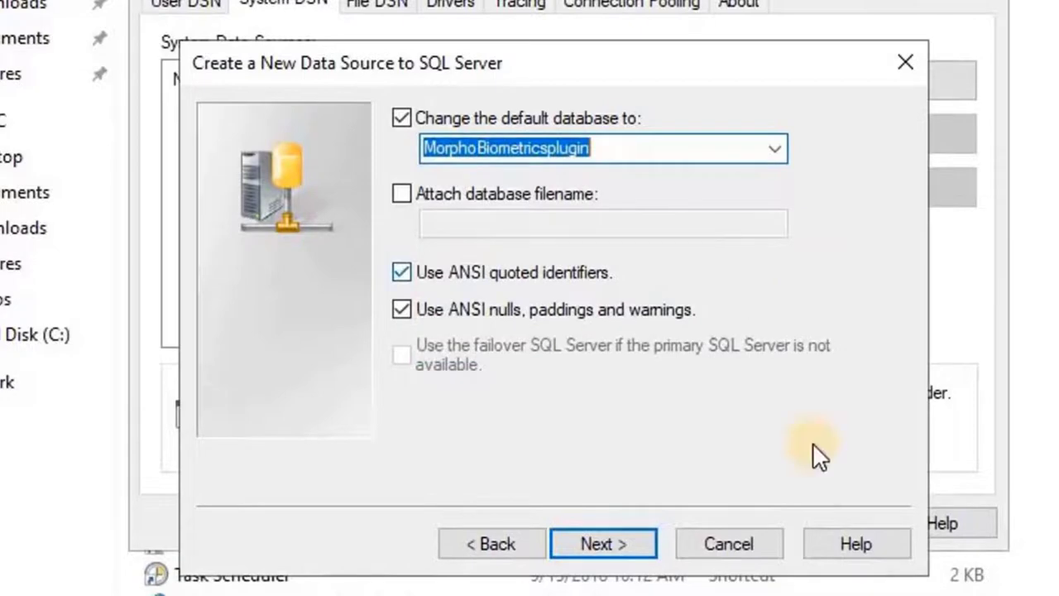
click(634, 539)
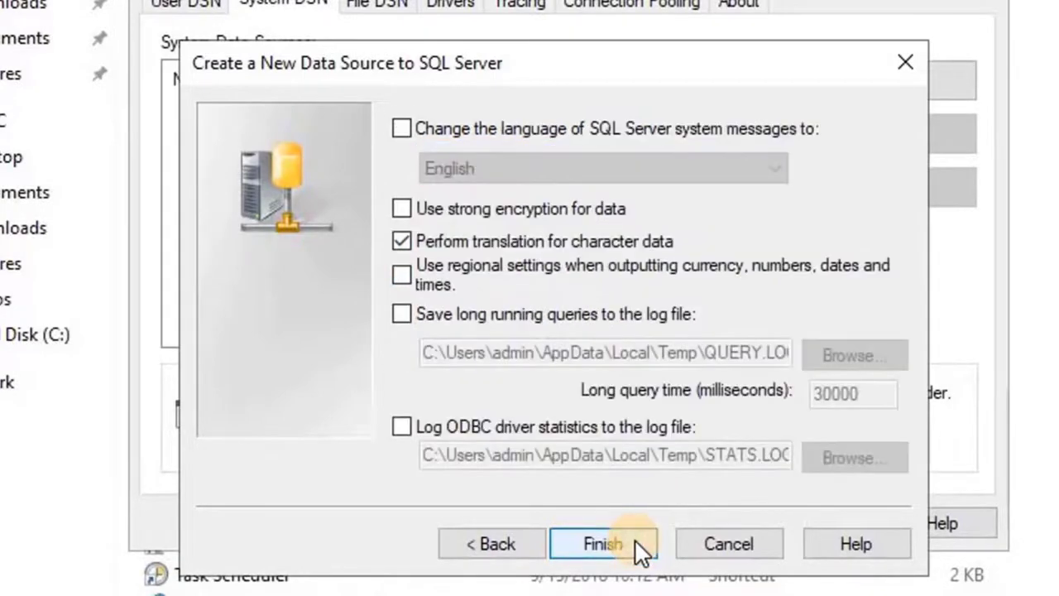
- Finish the wizard, run a successful connection test, and save the GenetecMorphoPlugin DSN
click(635, 539)
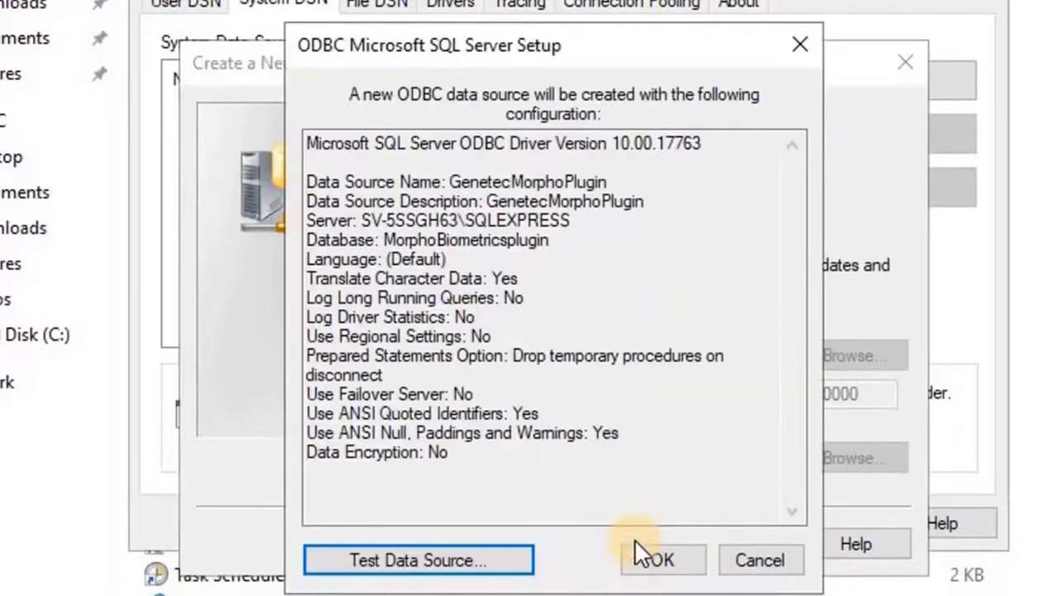
click(513, 568)
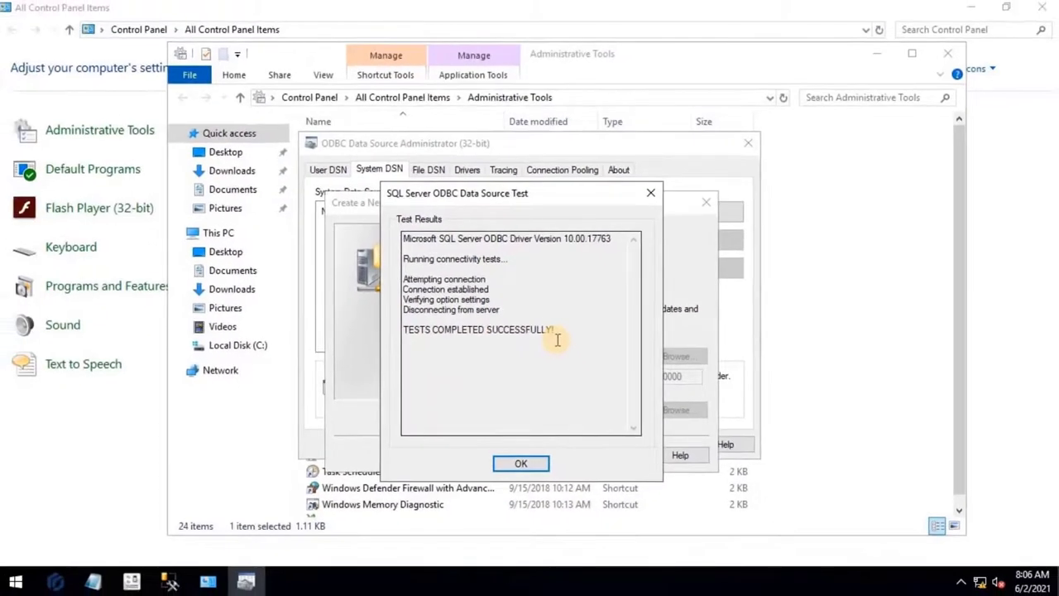
drag(555, 330, 403, 331)
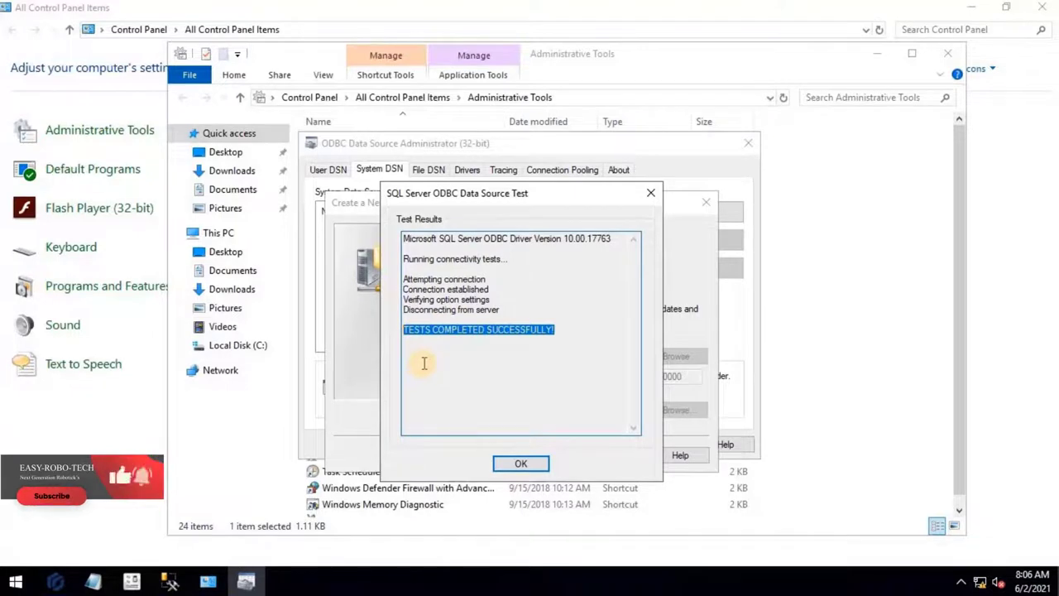
click(536, 465)
click(573, 465)
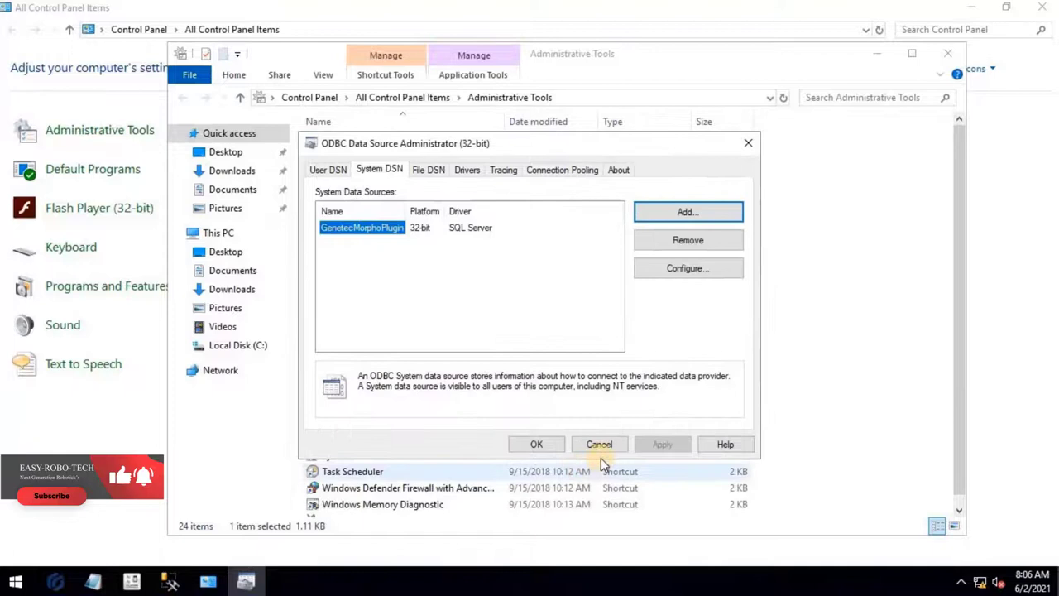